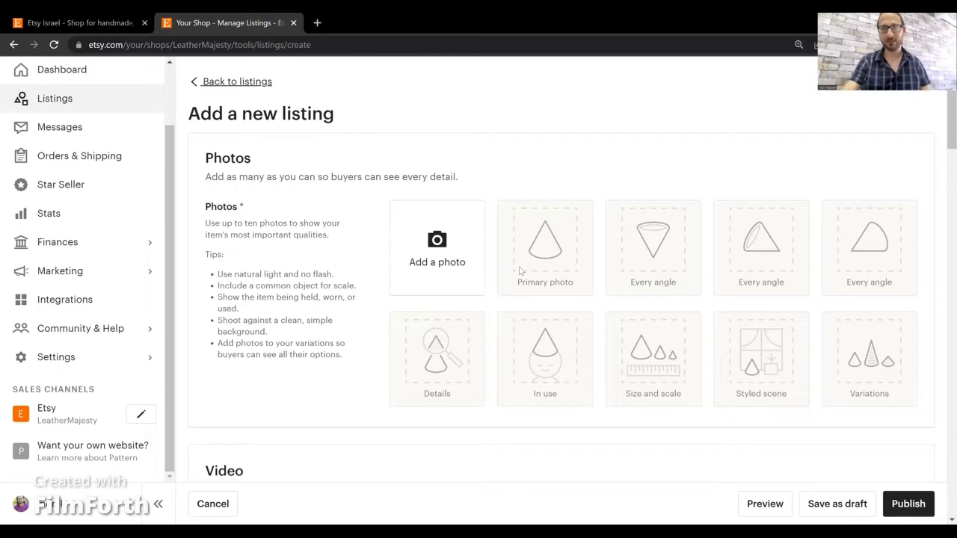
Examine the new Etsy listing form from photos and video through listing details, tags, pricing, variations, personalization and shipping
{"action": "scroll", "coordinate": [521, 271], "scroll_direction": "down", "scroll_amount": 3}
{"action": "scroll", "coordinate": [521, 270], "scroll_direction": "down", "scroll_amount": 5}
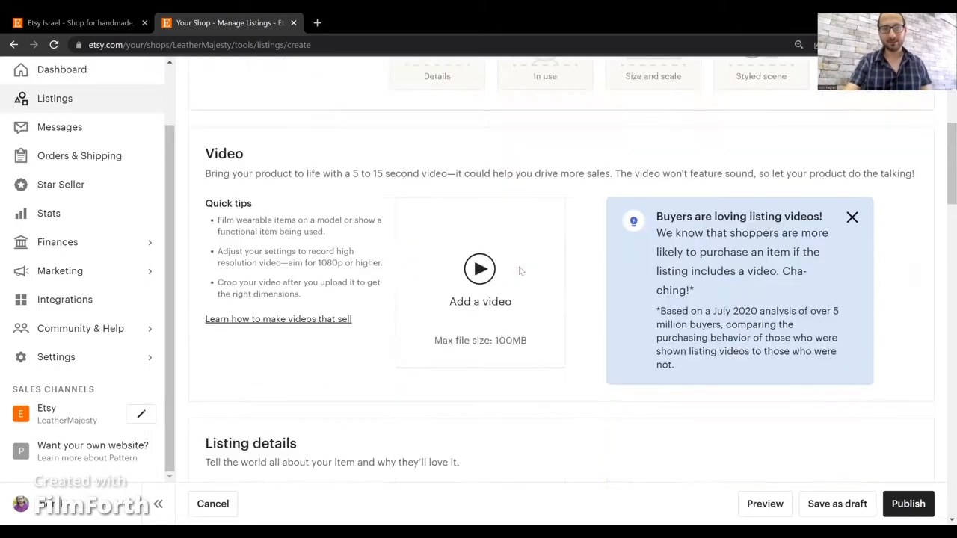
{"action": "scroll", "coordinate": [504, 258], "scroll_direction": "down", "scroll_amount": 6}
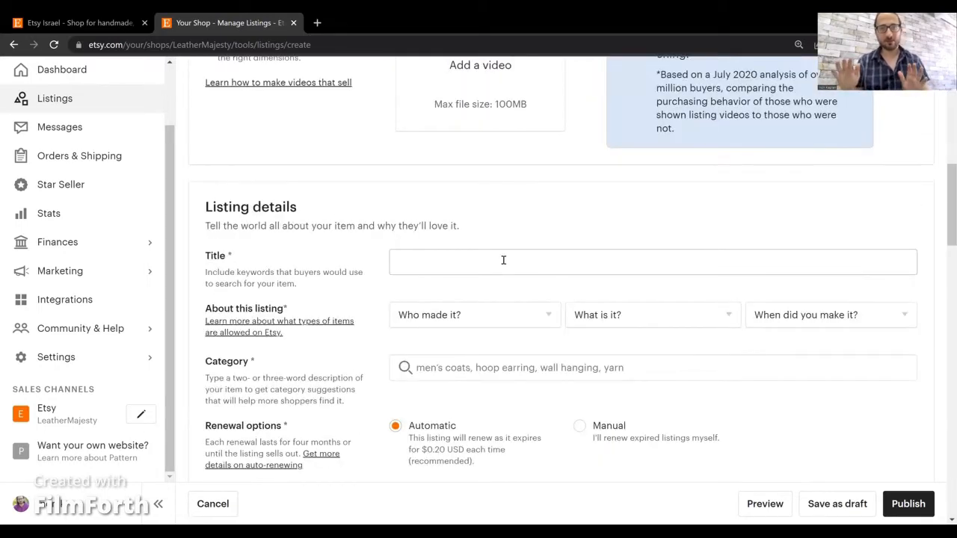
{"action": "left_click", "coordinate": [503, 260]}
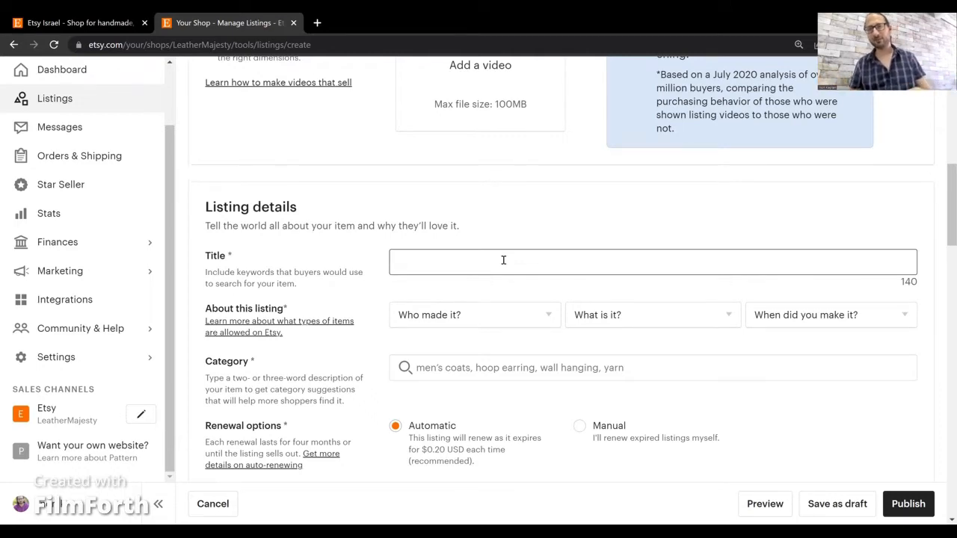
{"action": "scroll", "coordinate": [503, 260], "scroll_direction": "down", "scroll_amount": 4}
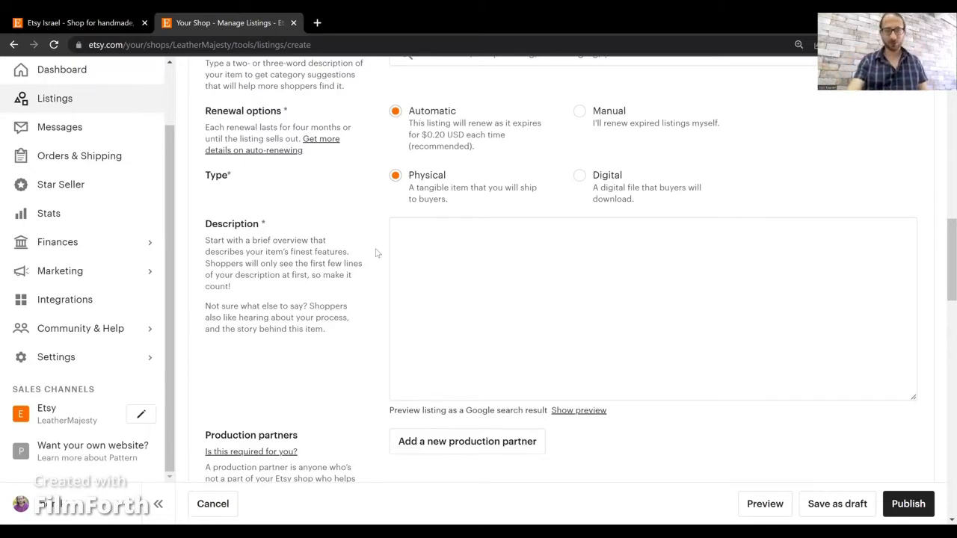
{"action": "scroll", "coordinate": [377, 254], "scroll_direction": "down", "scroll_amount": 5}
{"action": "scroll", "coordinate": [378, 254], "scroll_direction": "down", "scroll_amount": 1}
{"action": "scroll", "coordinate": [384, 241], "scroll_direction": "up", "scroll_amount": 1}
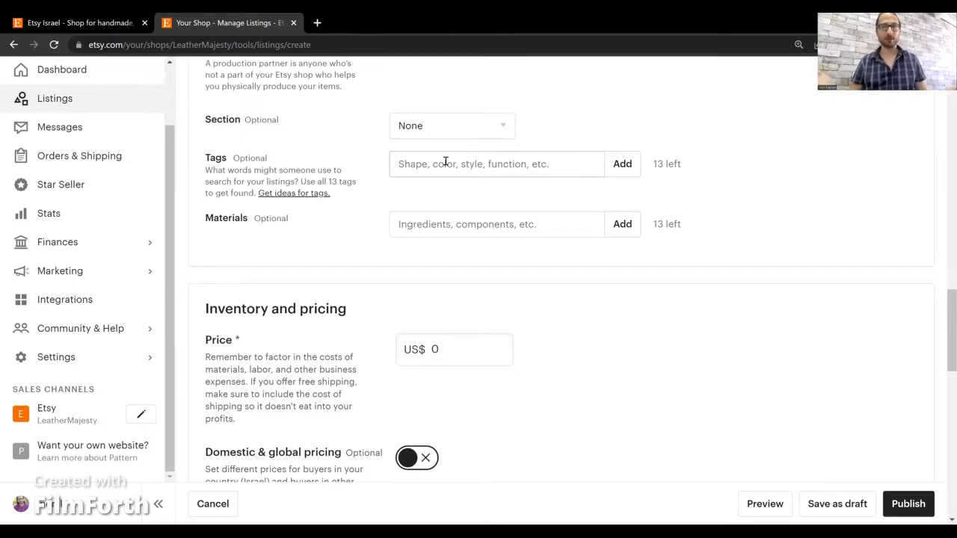
{"action": "scroll", "coordinate": [445, 162], "scroll_direction": "down", "scroll_amount": 7}
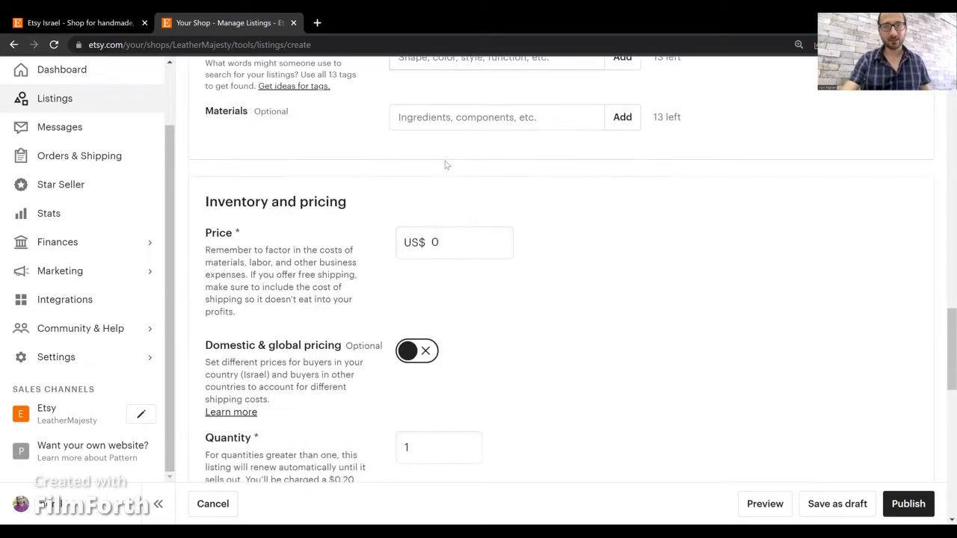
{"action": "scroll", "coordinate": [446, 164], "scroll_direction": "down", "scroll_amount": 2}
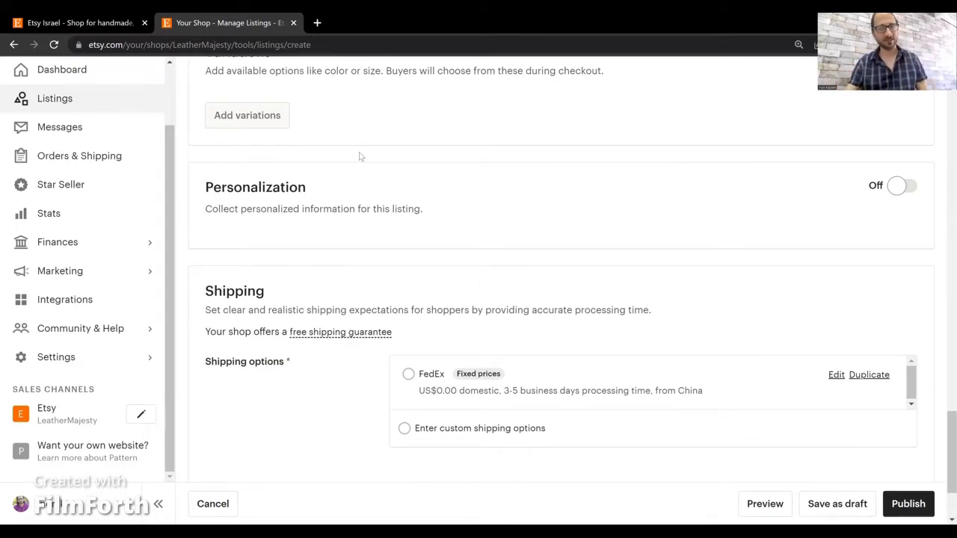
{"action": "scroll", "coordinate": [359, 157], "scroll_direction": "up", "scroll_amount": 3}
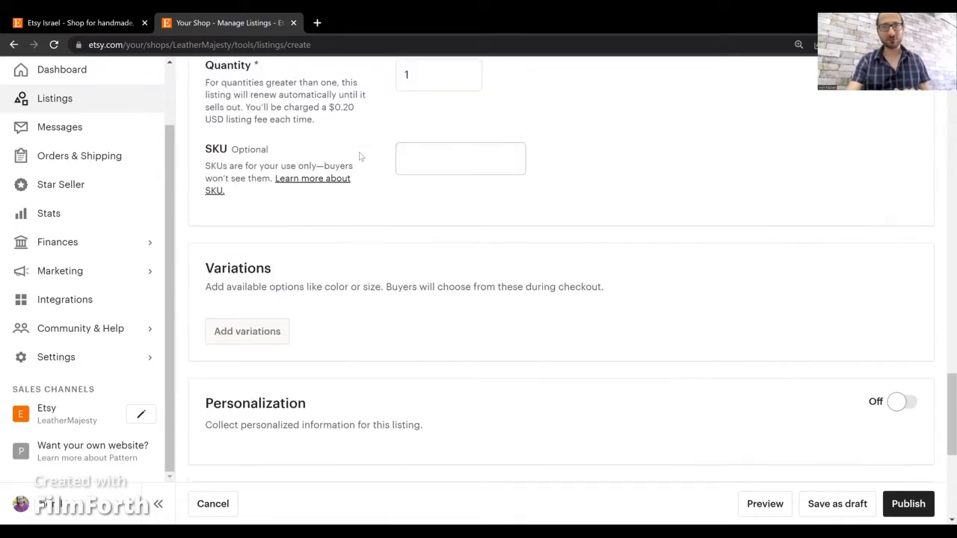
{"action": "scroll", "coordinate": [359, 156], "scroll_direction": "up", "scroll_amount": 2}
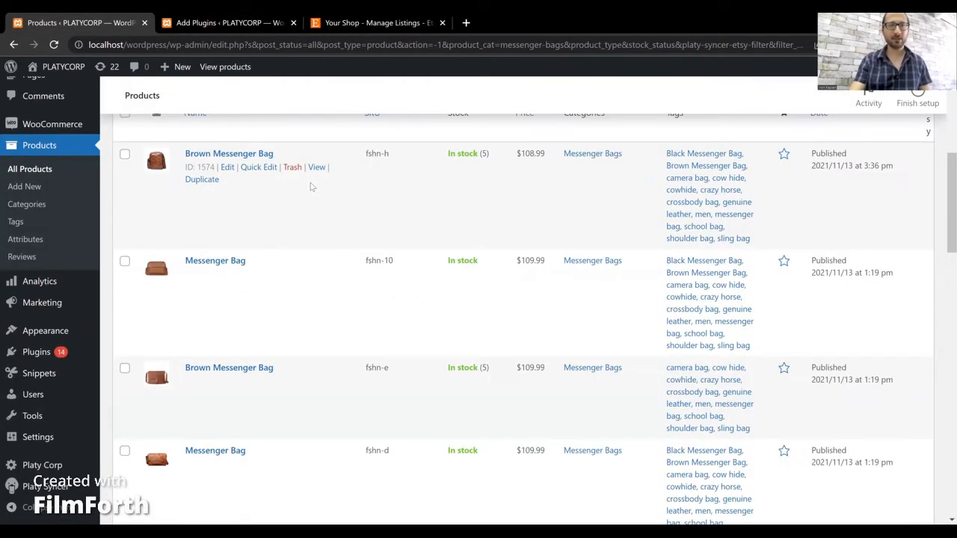
Apply the Sync to Etsy bulk action to all 16 products filtered by the Messenger Bags category
{"action": "scroll", "coordinate": [312, 187], "scroll_direction": "up", "scroll_amount": 3}
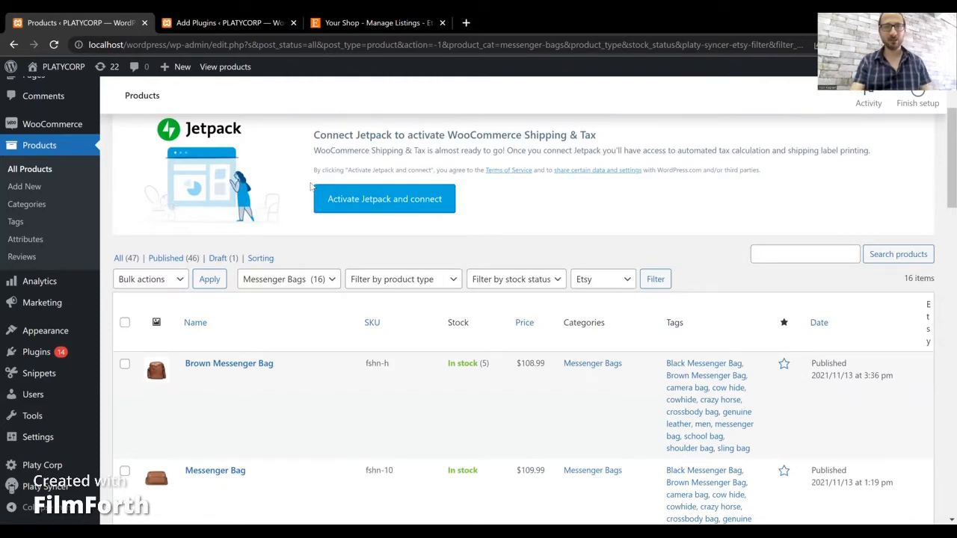
{"action": "scroll", "coordinate": [382, 263], "scroll_direction": "down", "scroll_amount": 2}
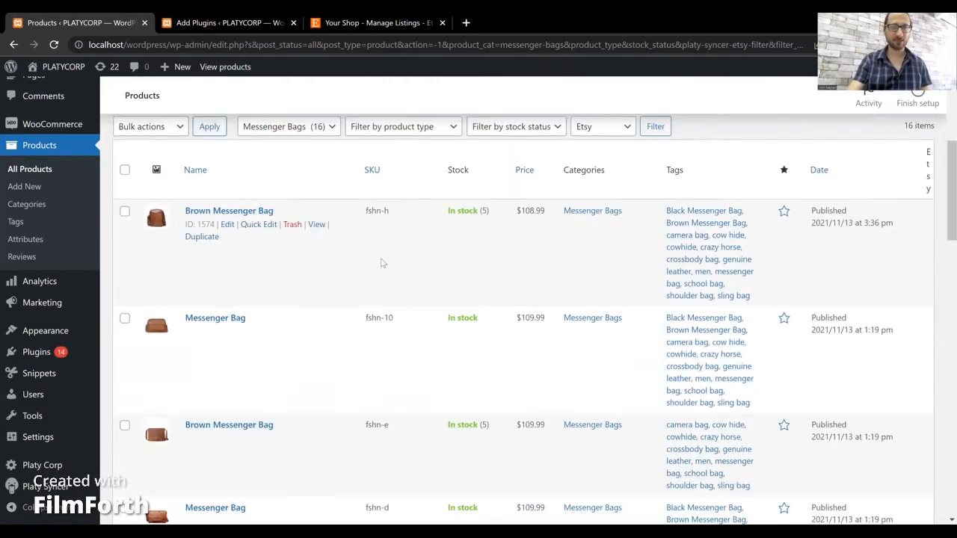
{"action": "scroll", "coordinate": [381, 263], "scroll_direction": "up", "scroll_amount": 1}
{"action": "scroll", "coordinate": [381, 261], "scroll_direction": "down", "scroll_amount": 1}
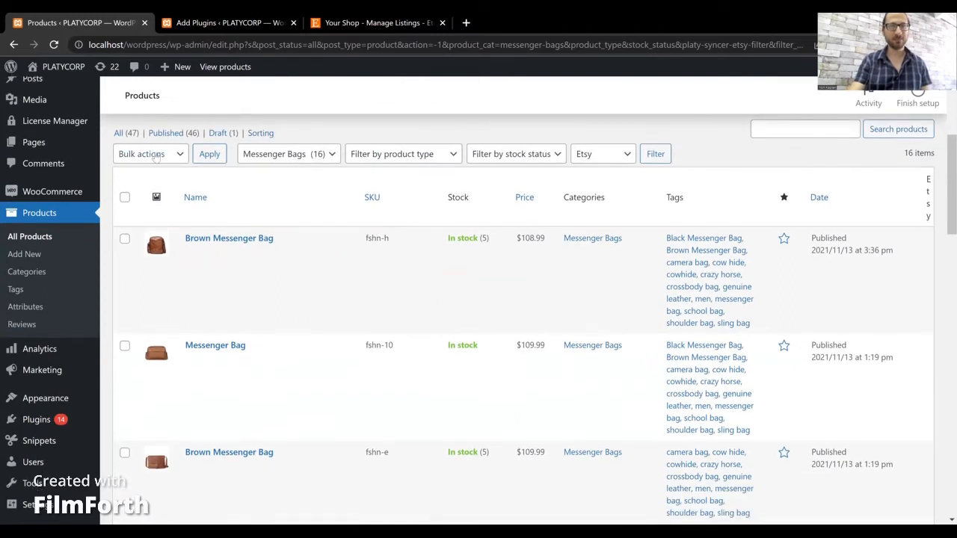
{"action": "left_click", "coordinate": [154, 157]}
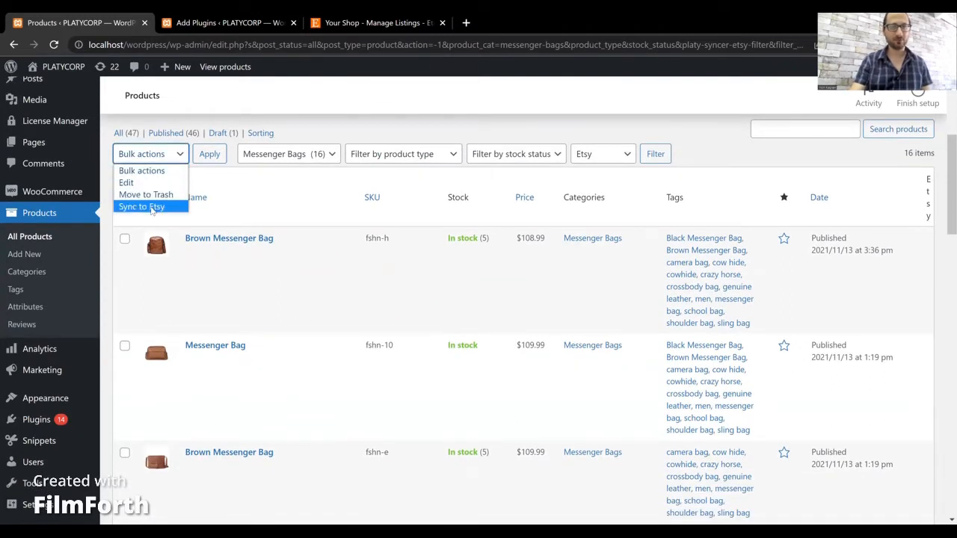
{"action": "left_click", "coordinate": [152, 207]}
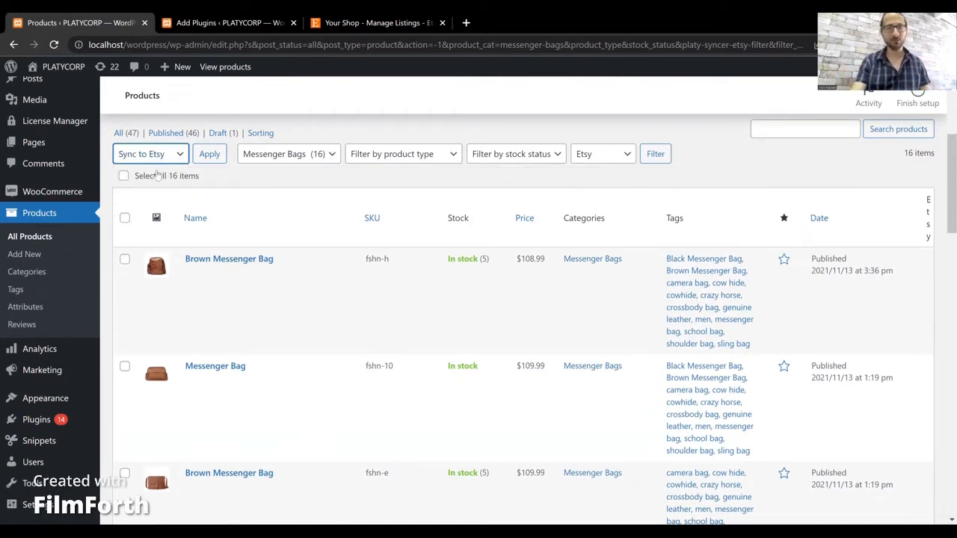
{"action": "left_click", "coordinate": [122, 176]}
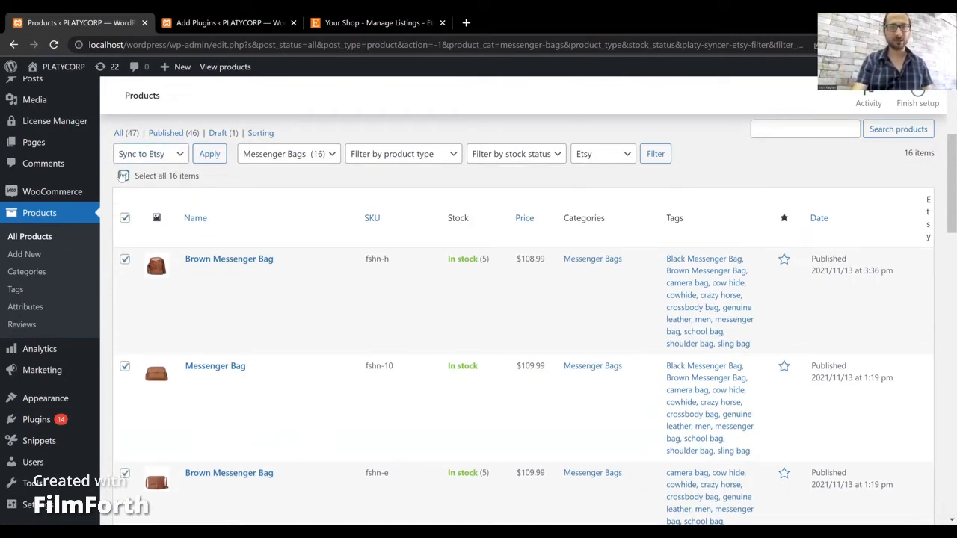
{"action": "left_click", "coordinate": [200, 156]}
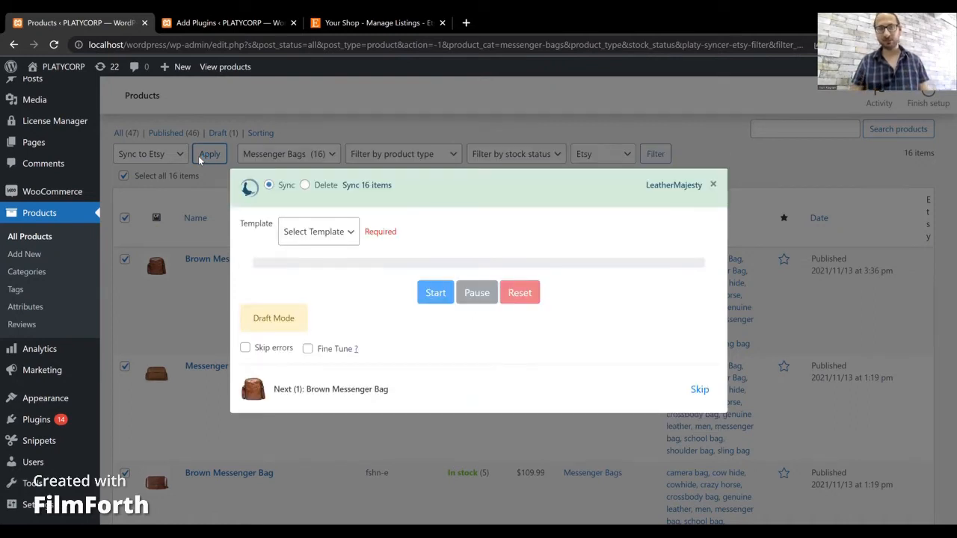
Choose the "inons" template for the Etsy sync and start syncing the selected products
{"action": "left_click", "coordinate": [334, 239]}
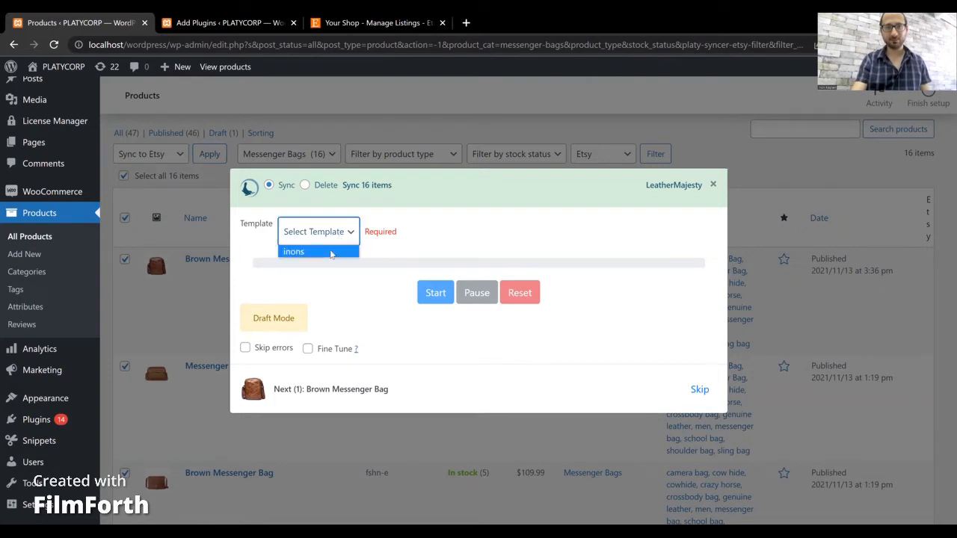
{"action": "left_click", "coordinate": [331, 252]}
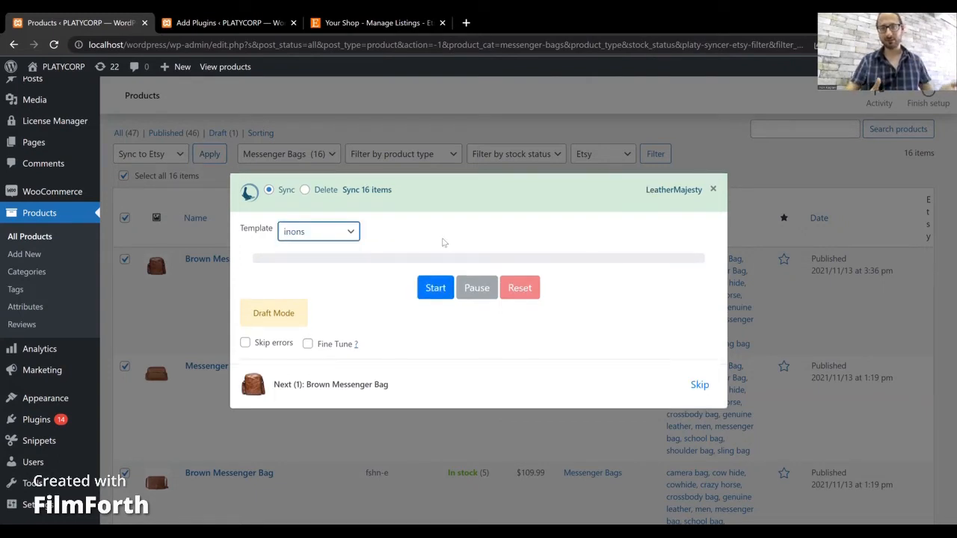
{"action": "left_click", "coordinate": [436, 289]}
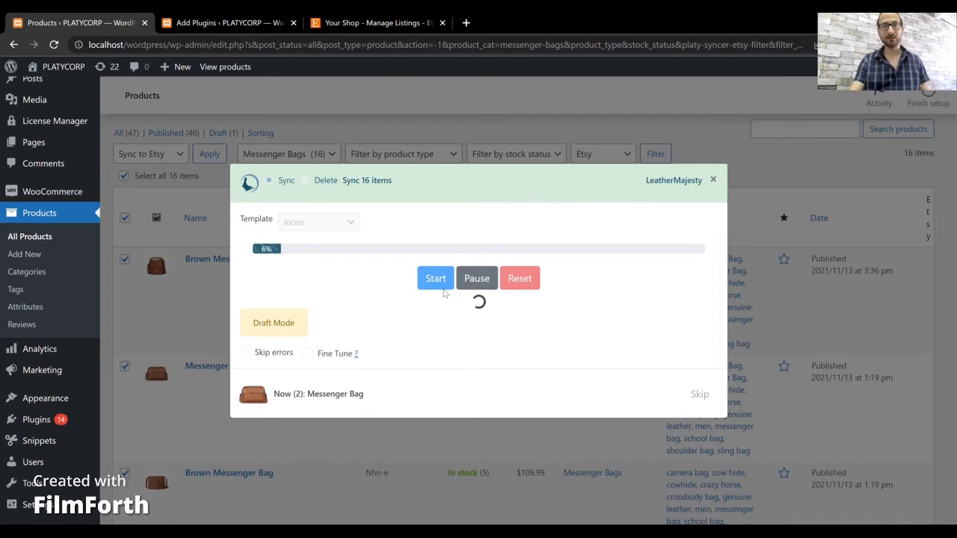
Switch to the Etsy Shop Manager, refresh the draft listings and open the Brown Messenger Bag draft with SKU fshn-h
{"action": "left_click", "coordinate": [388, 16]}
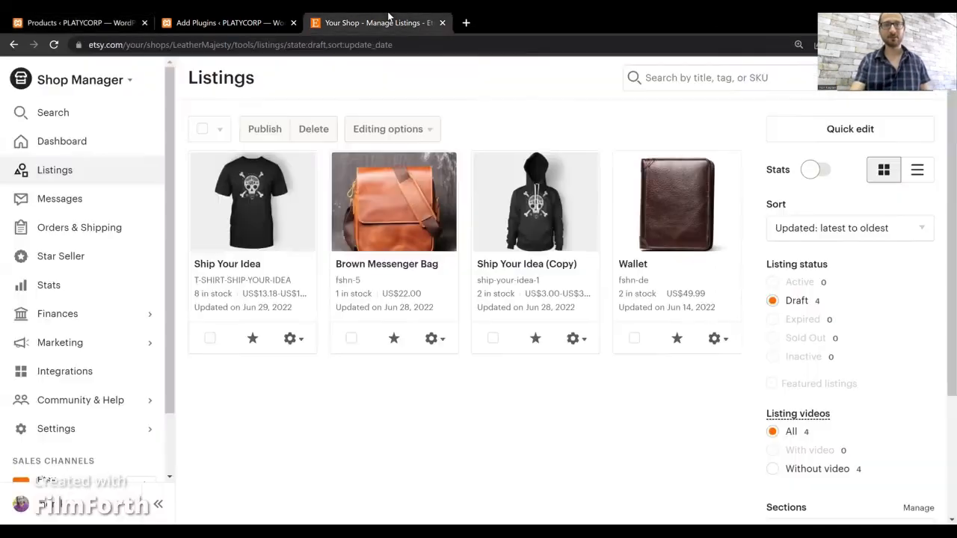
{"action": "left_click", "coordinate": [55, 46]}
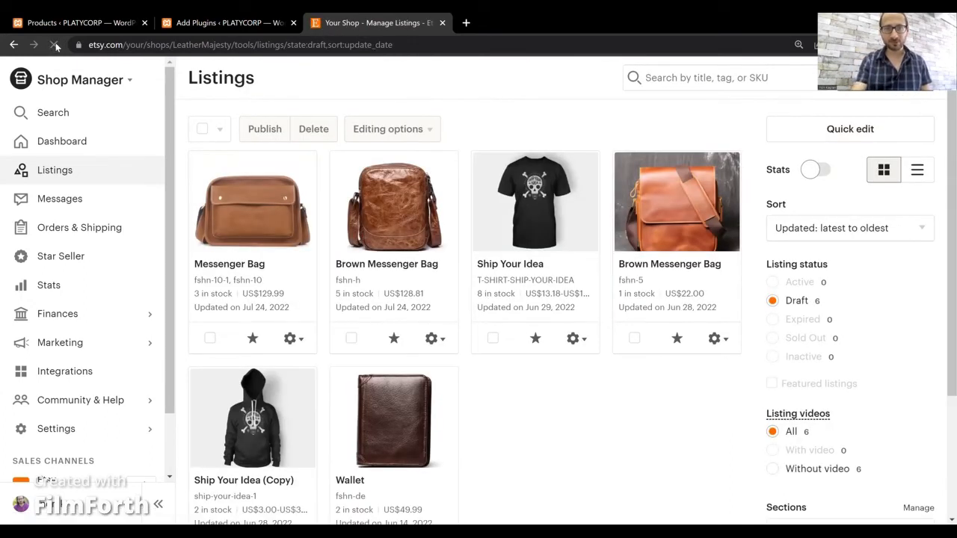
{"action": "left_click", "coordinate": [383, 223]}
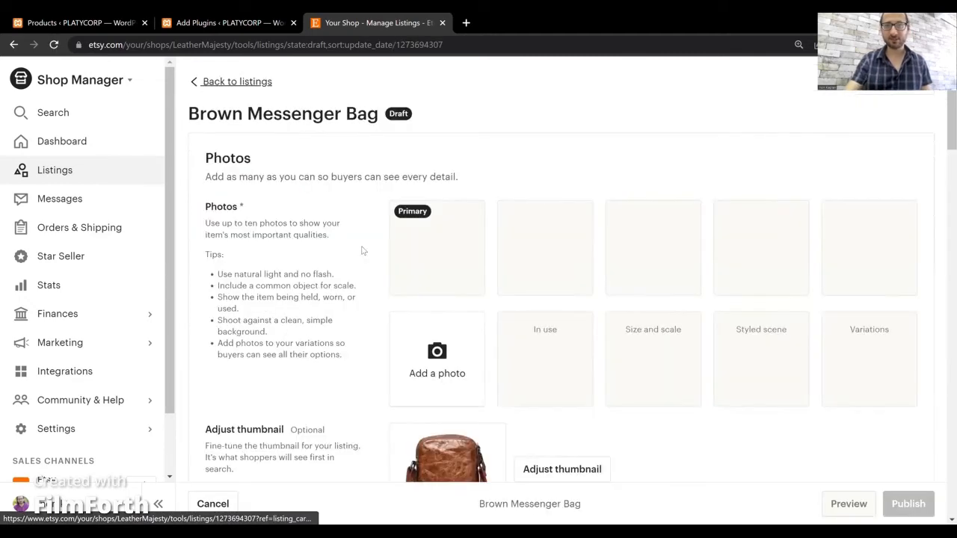
Examine the Brown Messenger Bag draft's photos, title, category, attributes, description, tags and price
{"action": "scroll", "coordinate": [362, 250], "scroll_direction": "down", "scroll_amount": 3}
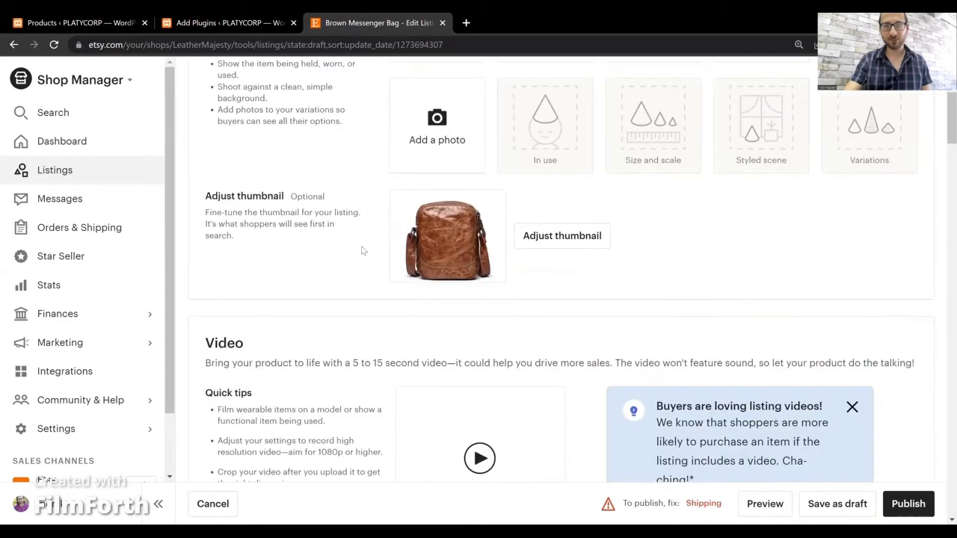
{"action": "scroll", "coordinate": [362, 250], "scroll_direction": "down", "scroll_amount": 6}
{"action": "scroll", "coordinate": [362, 250], "scroll_direction": "down", "scroll_amount": 1}
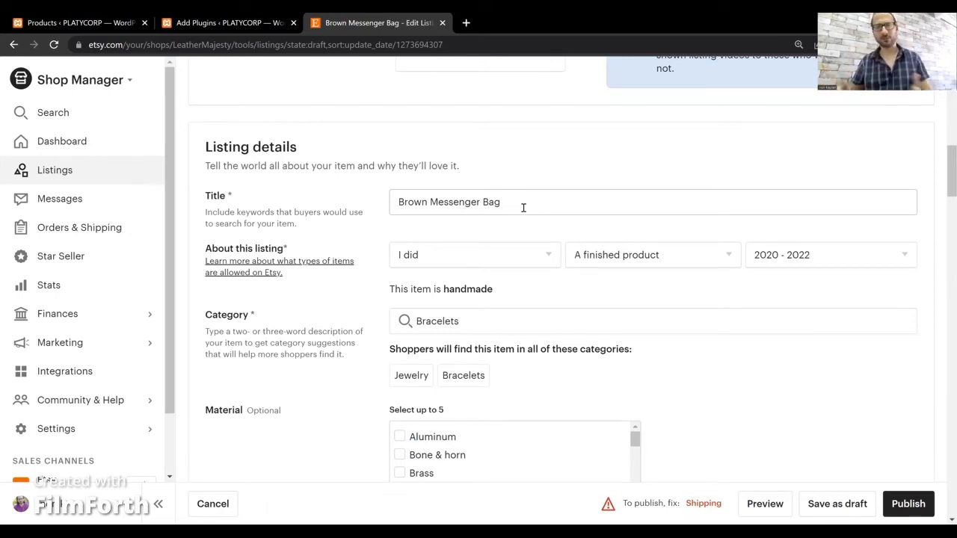
{"action": "scroll", "coordinate": [524, 208], "scroll_direction": "down", "scroll_amount": 4}
{"action": "scroll", "coordinate": [521, 212], "scroll_direction": "down", "scroll_amount": 6}
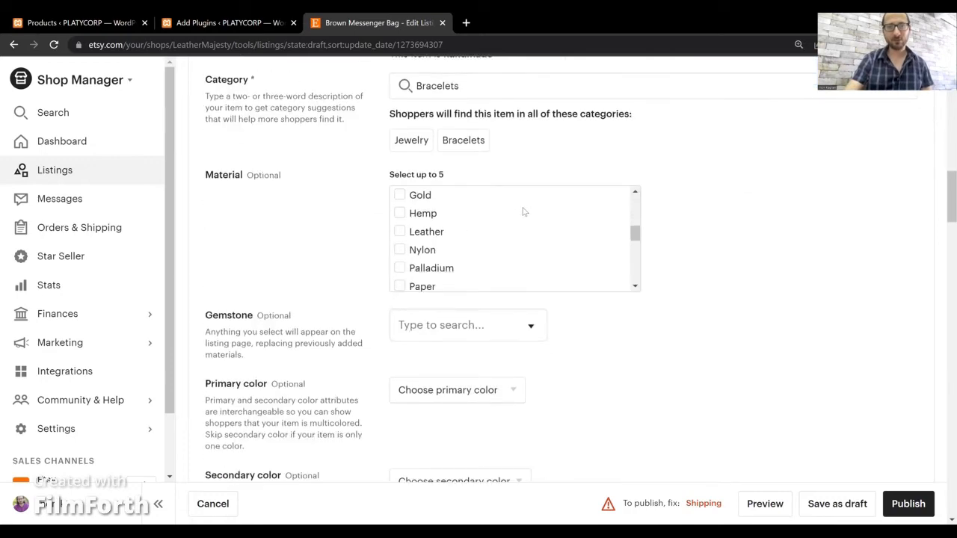
{"action": "scroll", "coordinate": [820, 295], "scroll_direction": "down", "scroll_amount": 12}
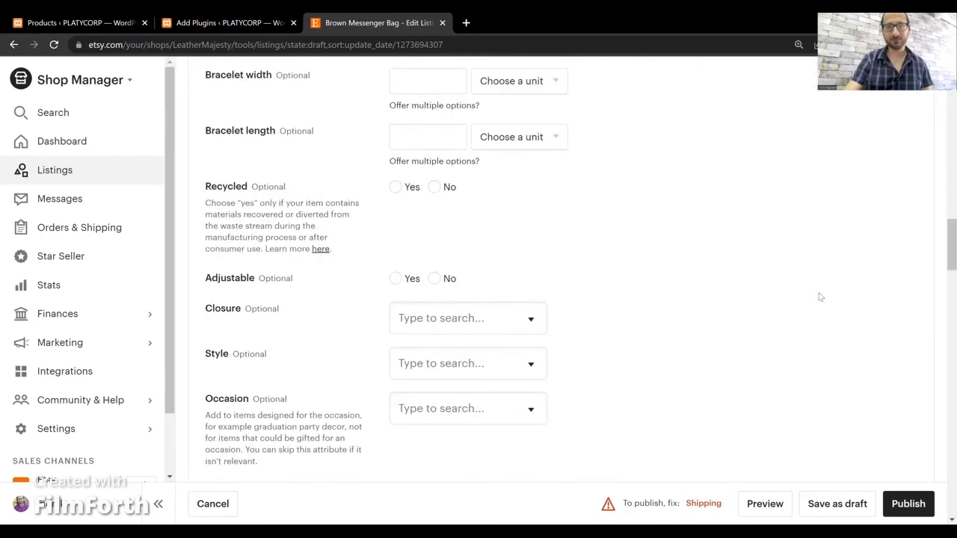
{"action": "scroll", "coordinate": [819, 293], "scroll_direction": "down", "scroll_amount": 3}
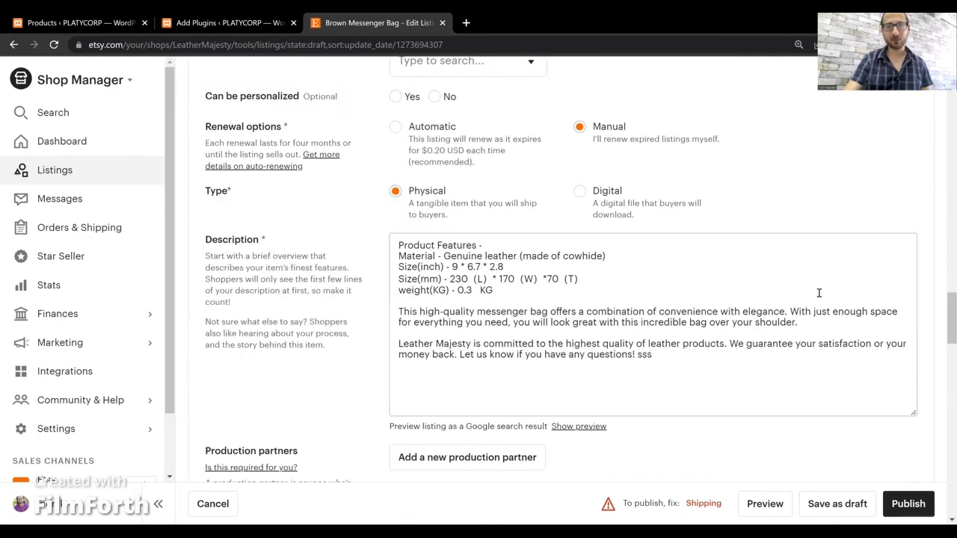
{"action": "scroll", "coordinate": [820, 297], "scroll_direction": "down", "scroll_amount": 8}
{"action": "scroll", "coordinate": [819, 296], "scroll_direction": "down", "scroll_amount": 4}
{"action": "scroll", "coordinate": [819, 297], "scroll_direction": "up", "scroll_amount": 2}
{"action": "scroll", "coordinate": [819, 297], "scroll_direction": "up", "scroll_amount": 8}
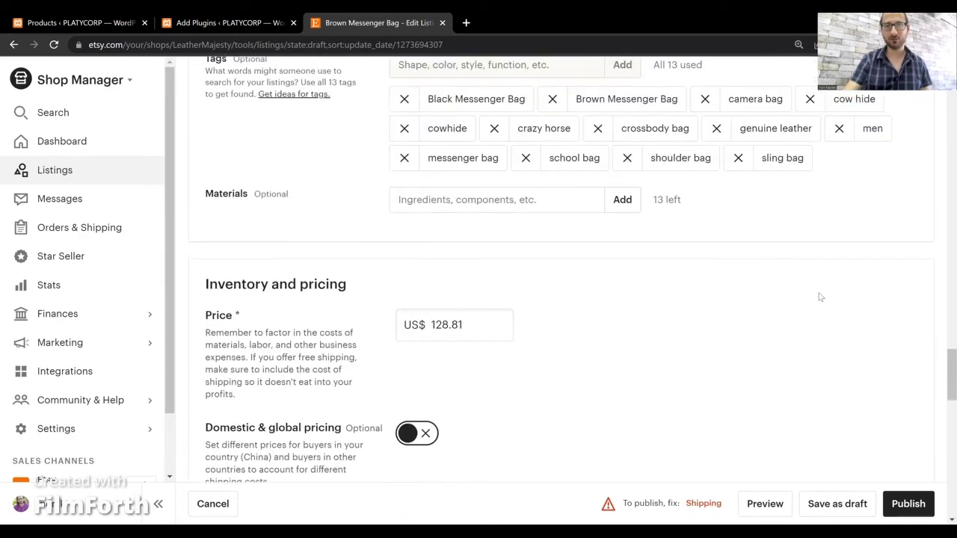
{"action": "scroll", "coordinate": [819, 295], "scroll_direction": "up", "scroll_amount": 3}
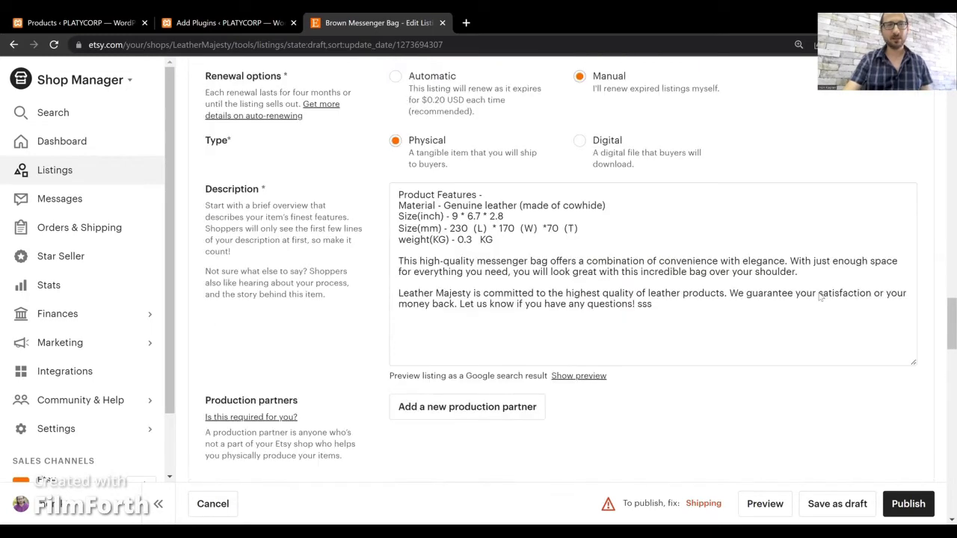
{"action": "scroll", "coordinate": [820, 296], "scroll_direction": "up", "scroll_amount": 10}
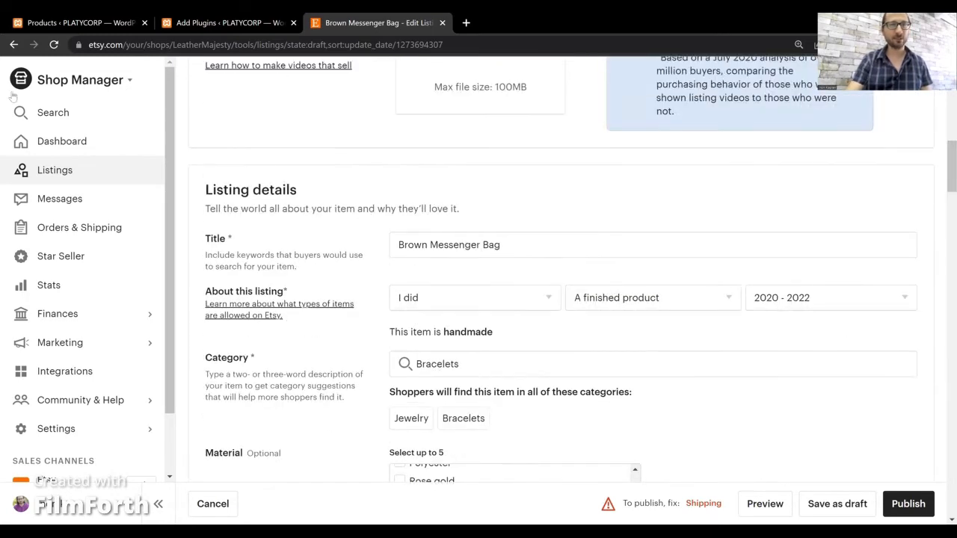
Check the sync progress on the WooCommerce products page, then return to Etsy's draft listings and refresh them
{"action": "left_click", "coordinate": [63, 21]}
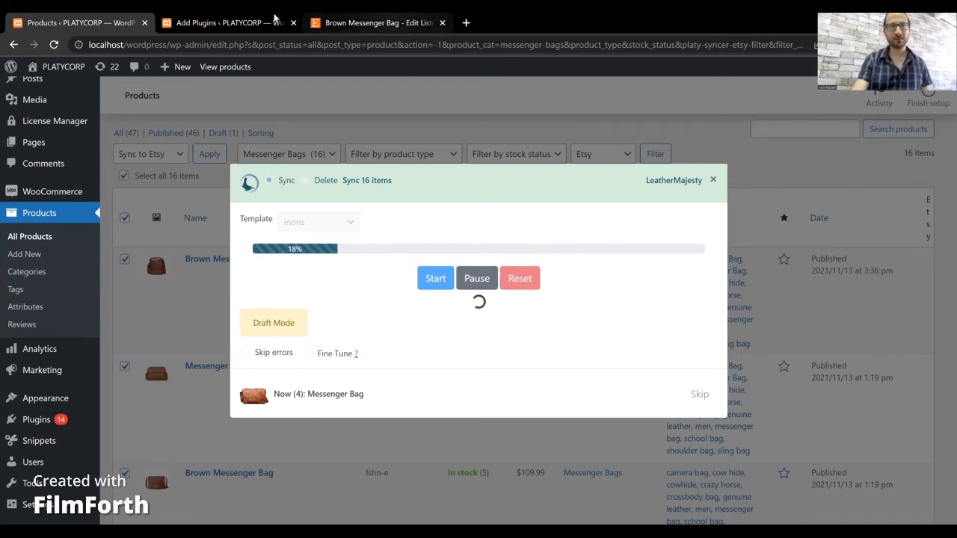
{"action": "left_click", "coordinate": [344, 22]}
{"action": "left_click", "coordinate": [12, 45]}
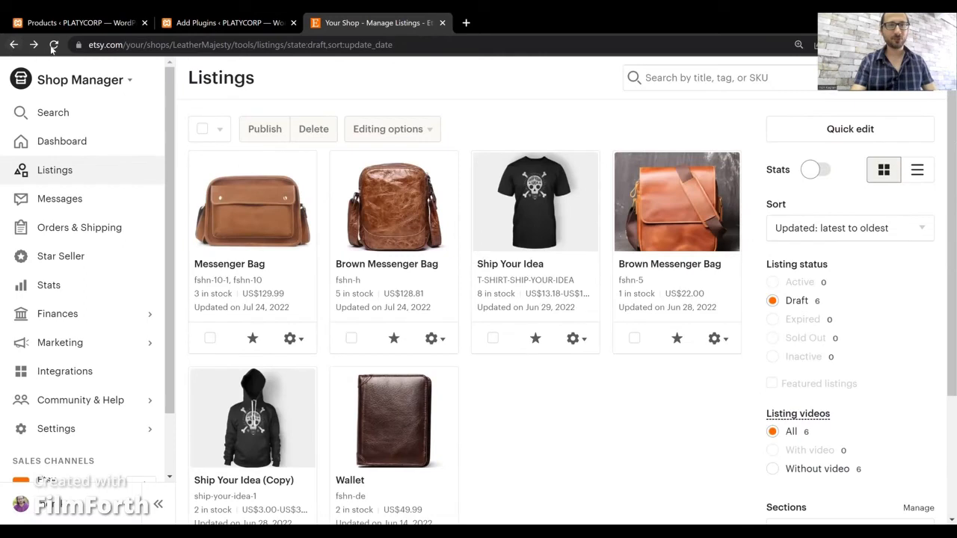
{"action": "left_click", "coordinate": [53, 45]}
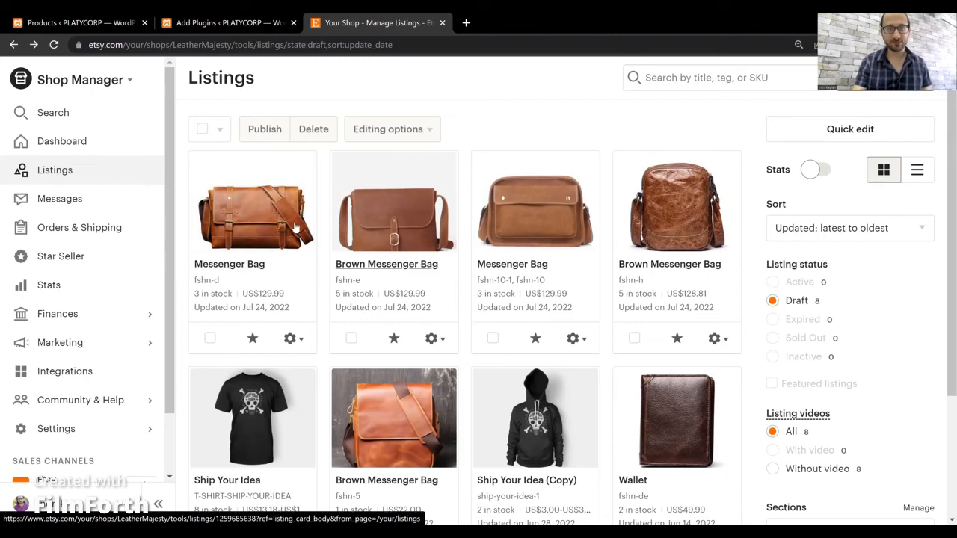
Open the Messenger Bag draft with SKU fshn-d and examine its details down to the color variations
{"action": "left_click", "coordinate": [278, 227]}
{"action": "scroll", "coordinate": [285, 215], "scroll_direction": "down", "scroll_amount": 5}
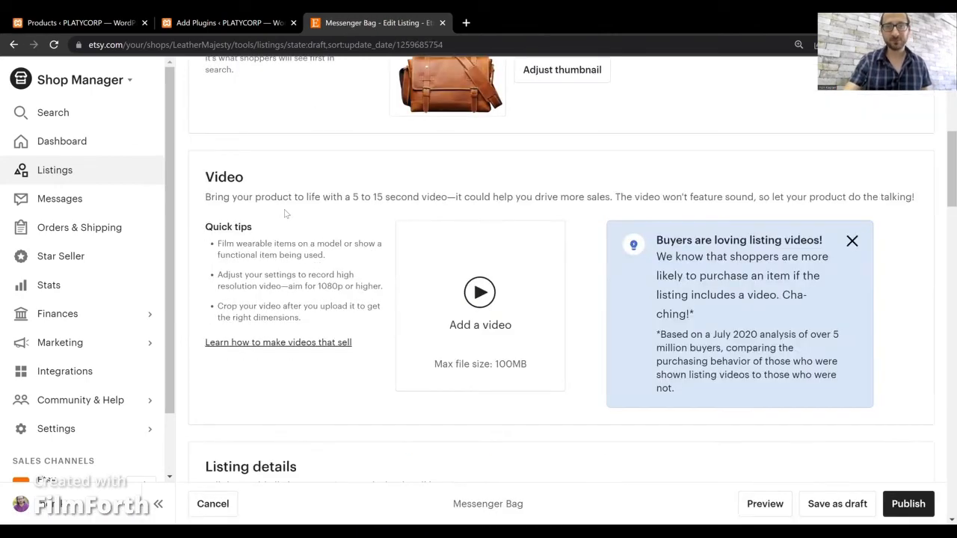
{"action": "scroll", "coordinate": [285, 215], "scroll_direction": "down", "scroll_amount": 15}
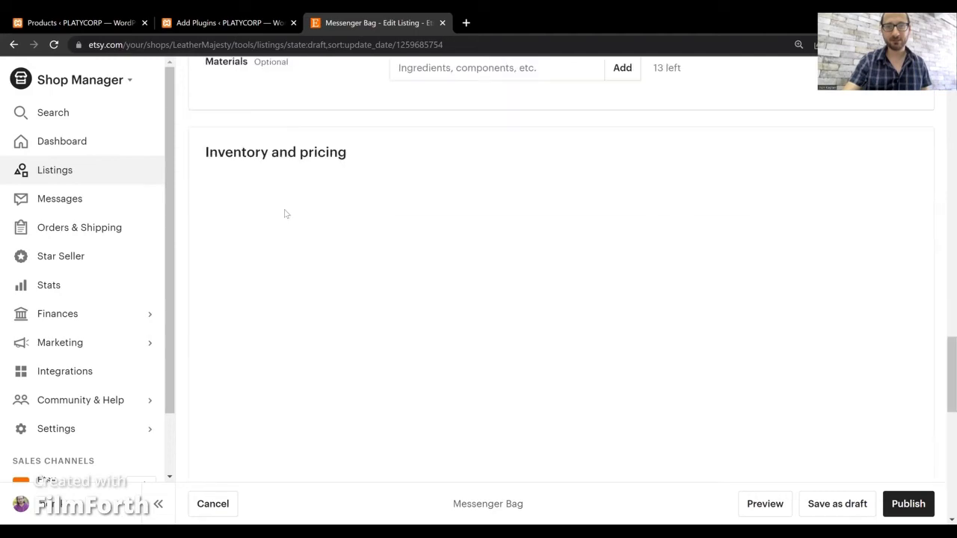
{"action": "scroll", "coordinate": [284, 215], "scroll_direction": "down", "scroll_amount": 5}
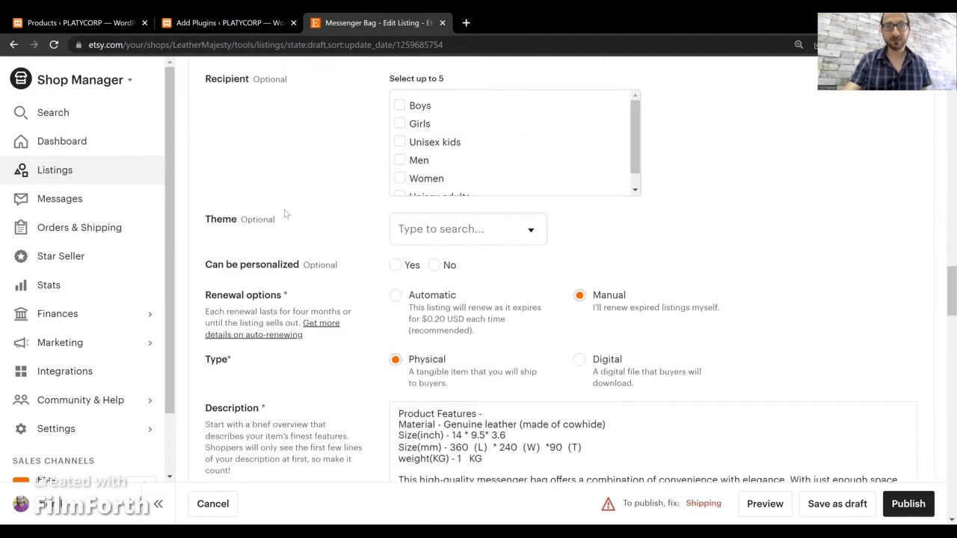
{"action": "scroll", "coordinate": [285, 215], "scroll_direction": "down", "scroll_amount": 4}
{"action": "scroll", "coordinate": [285, 214], "scroll_direction": "down", "scroll_amount": 15}
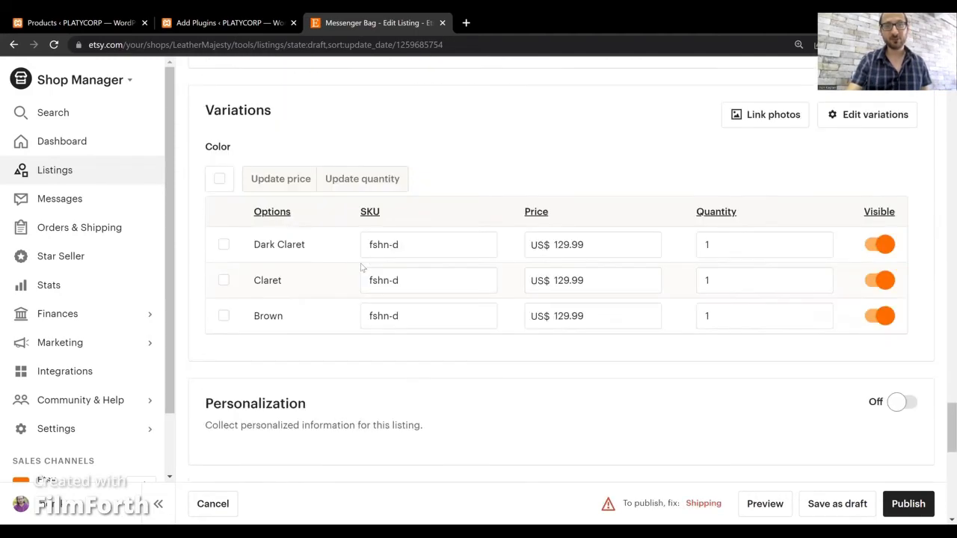